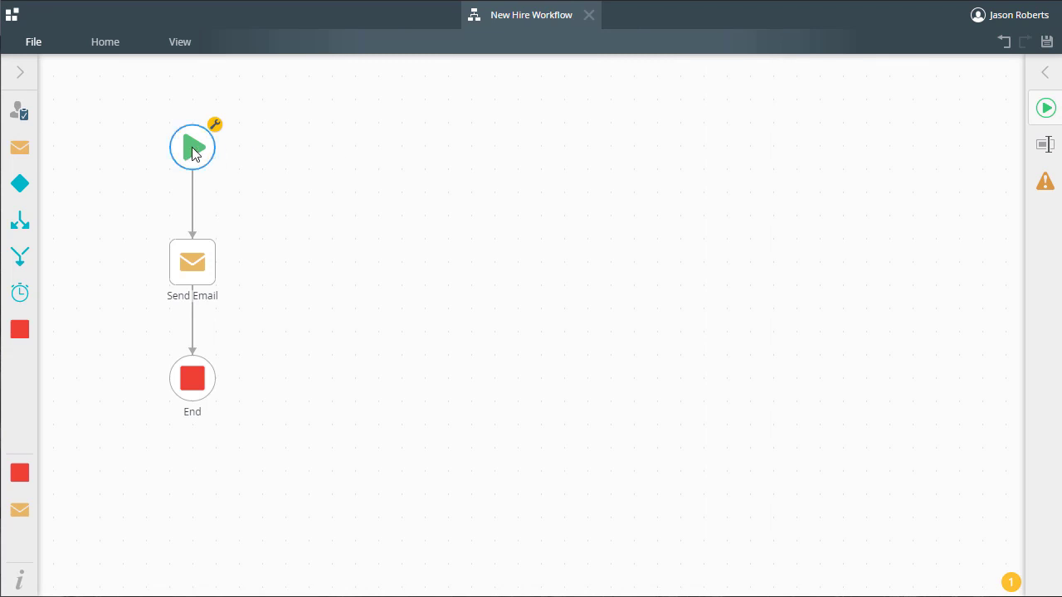
# - Add a SmartForm start event using New Hire Form from K2 Learning > Simple New Hire > Forms
pyautogui.click(1041, 75)
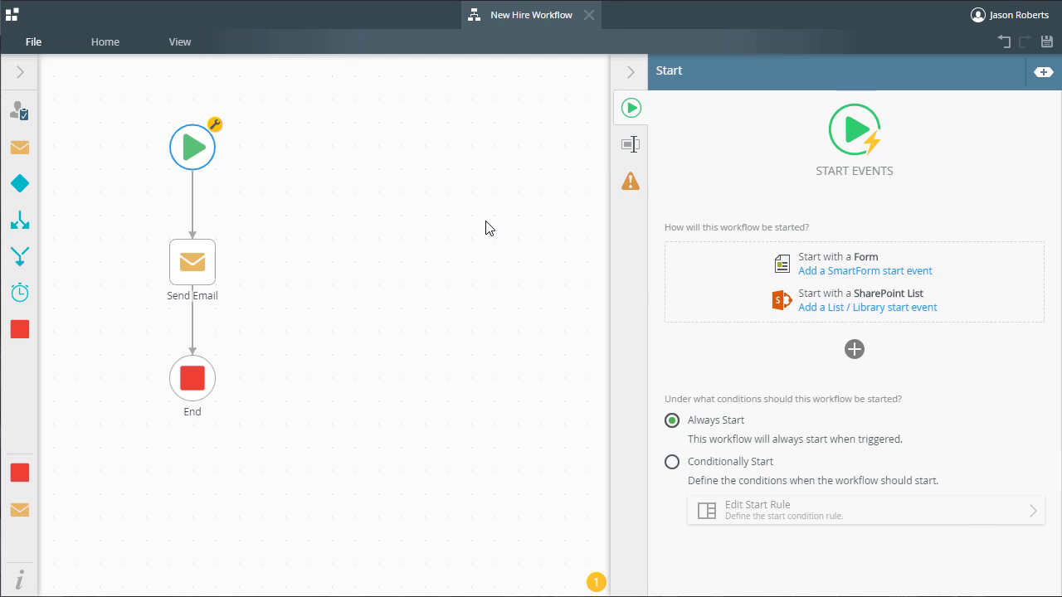
pyautogui.click(859, 264)
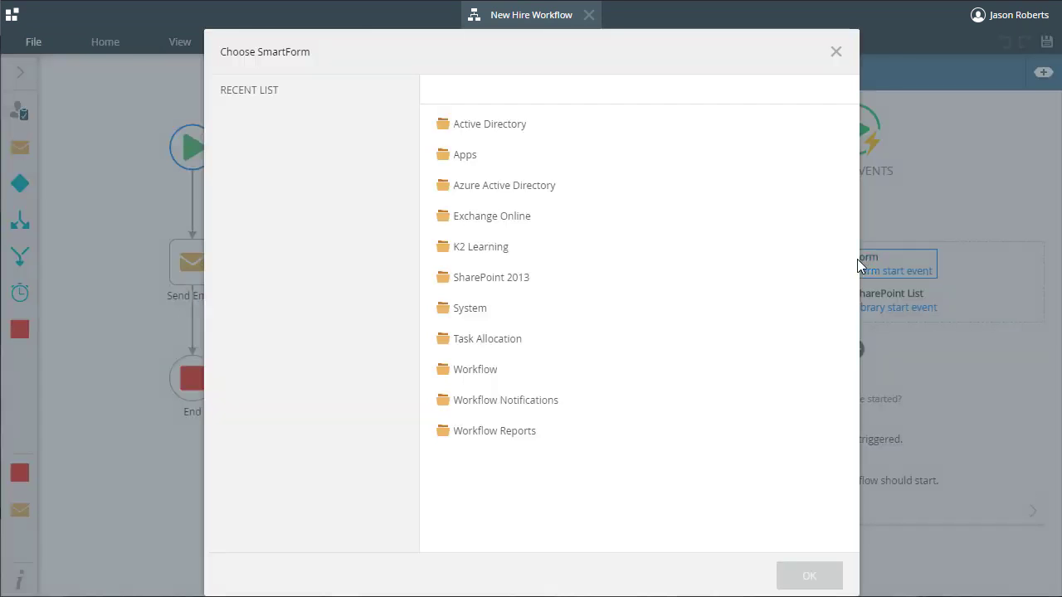
pyautogui.click(491, 249)
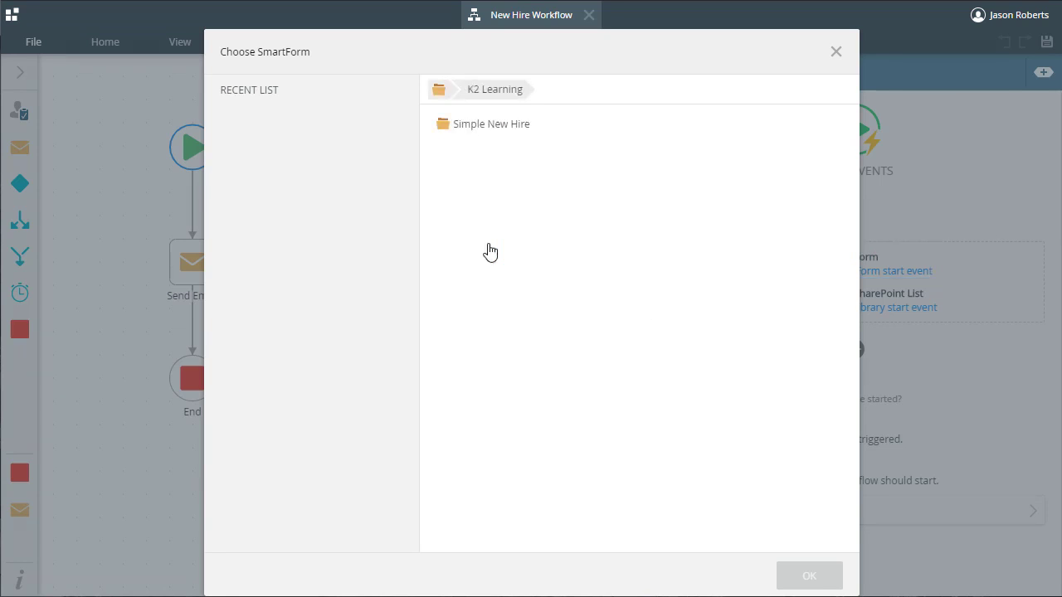
pyautogui.click(501, 131)
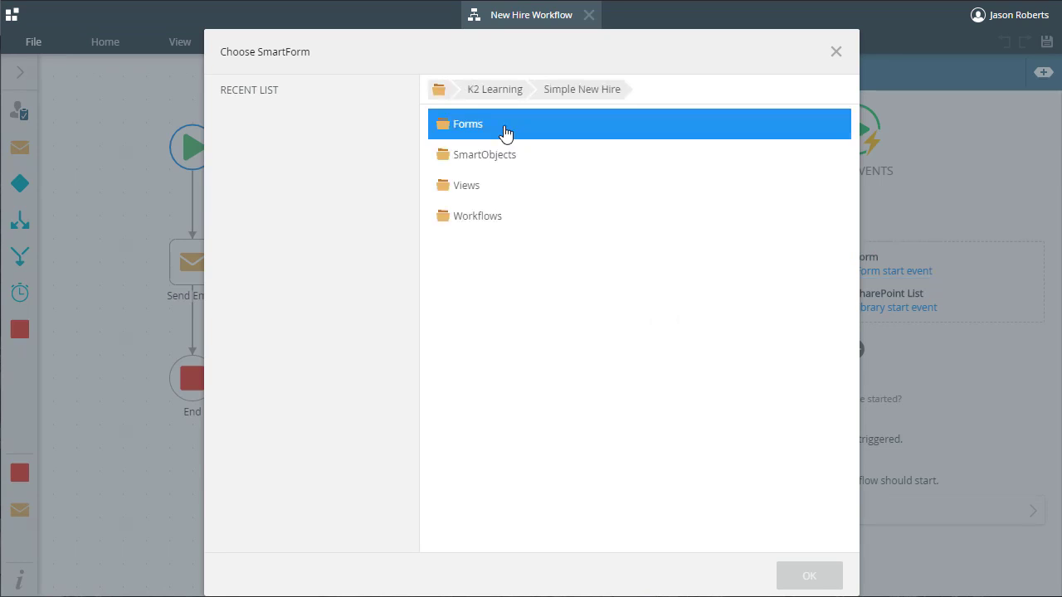
pyautogui.click(506, 132)
pyautogui.click(488, 192)
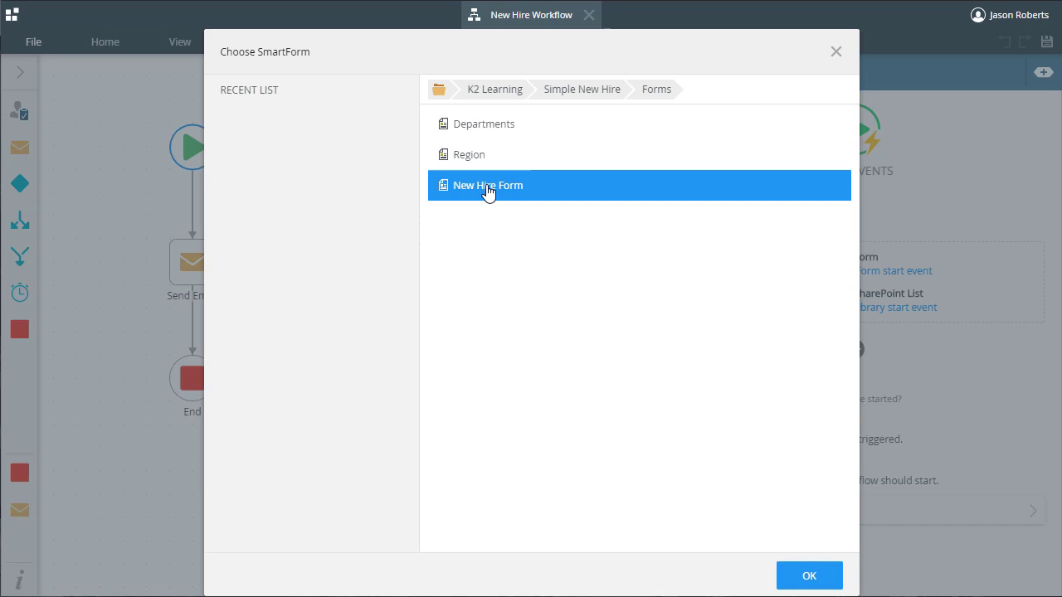
# - Confirm New Hire Form, accept its 3 data references, and choose 'Help me configure it' for the start rule
pyautogui.click(803, 579)
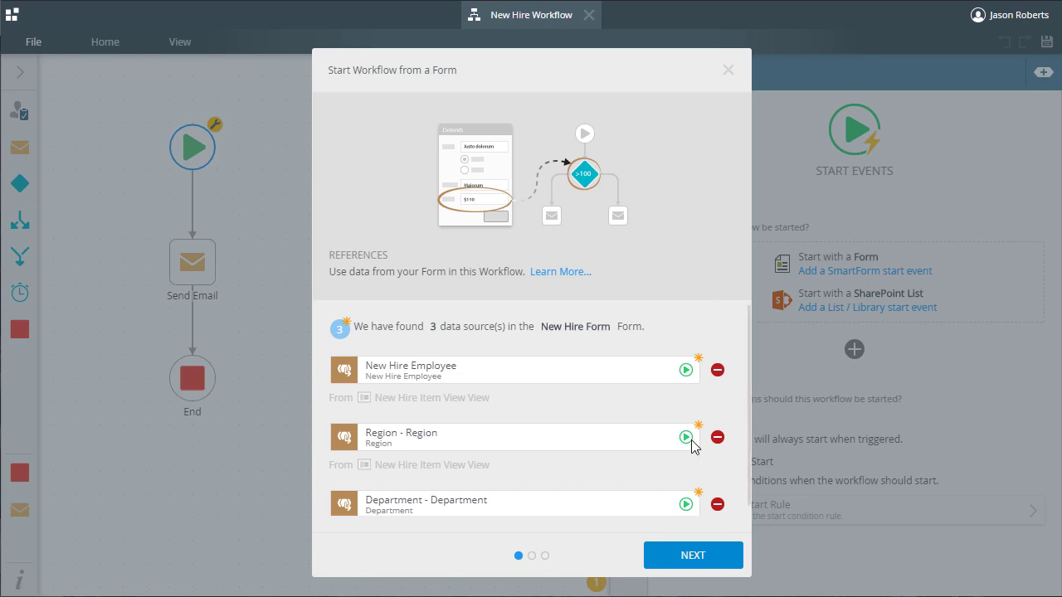
pyautogui.click(692, 560)
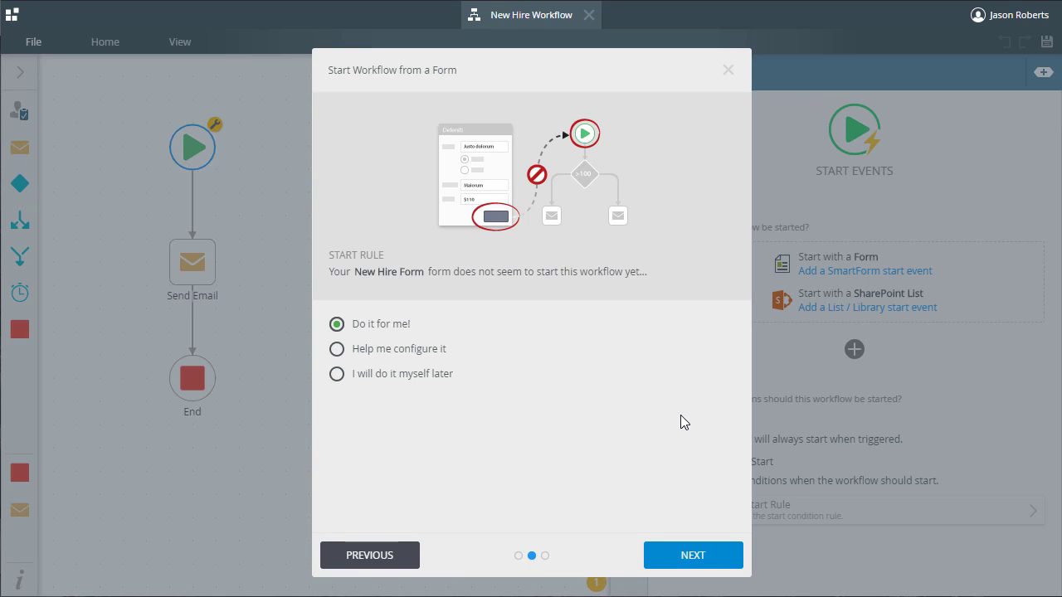
pyautogui.click(337, 349)
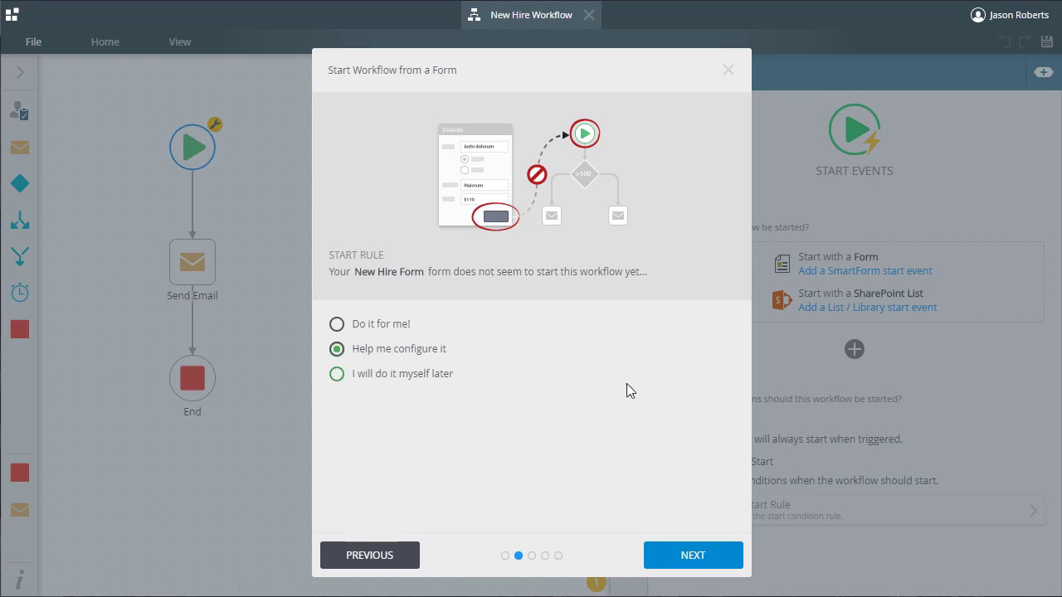
# - Accept creating a new form state with the default name New Hire Workflow
pyautogui.click(669, 560)
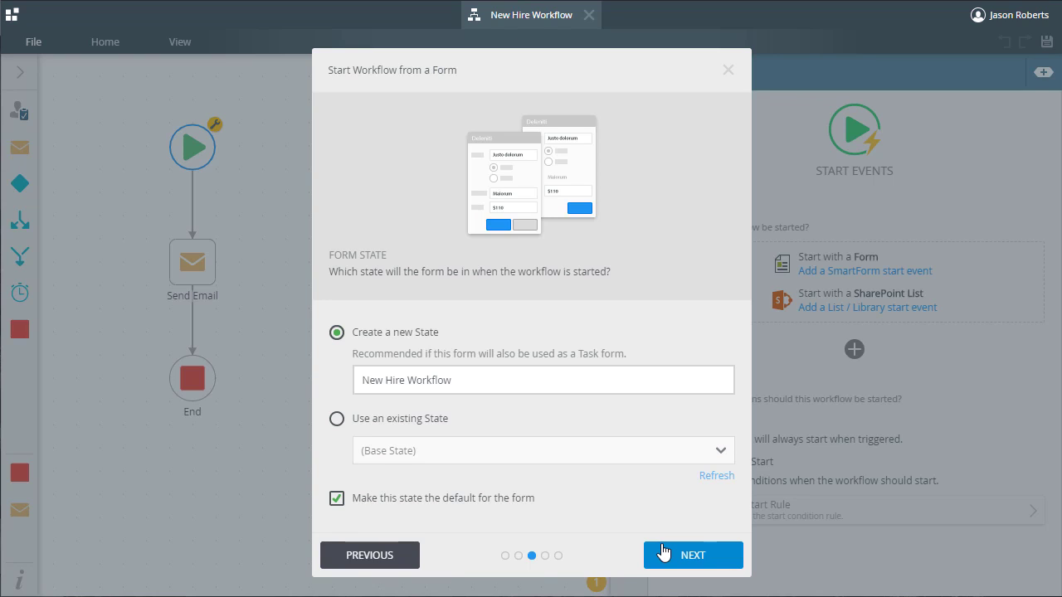
pyautogui.click(664, 553)
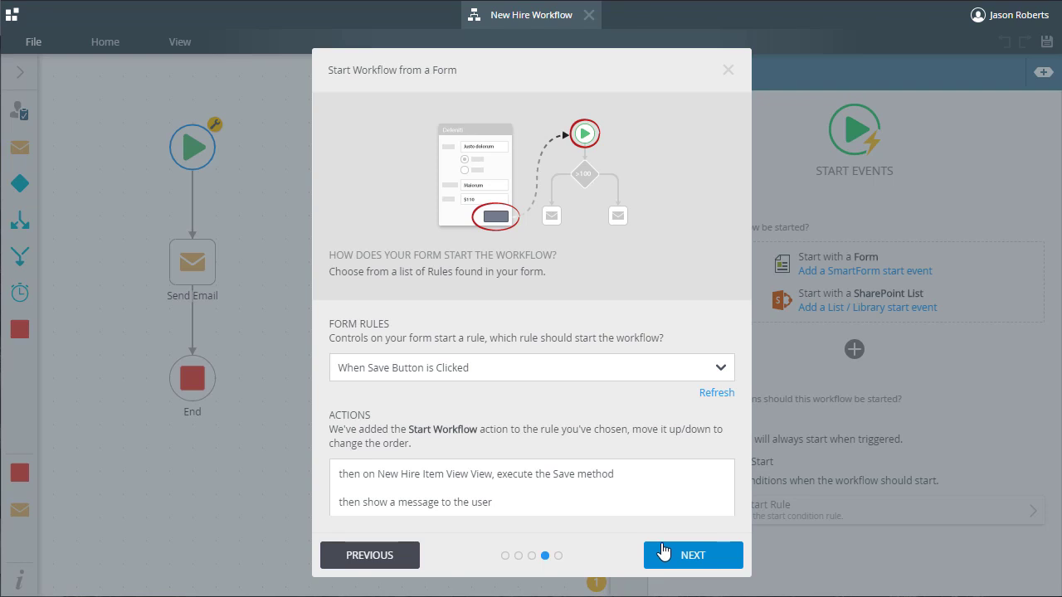
# - Select the When Save Button is Clicked rule and move the Start Workflow action above the message action
pyautogui.click(724, 372)
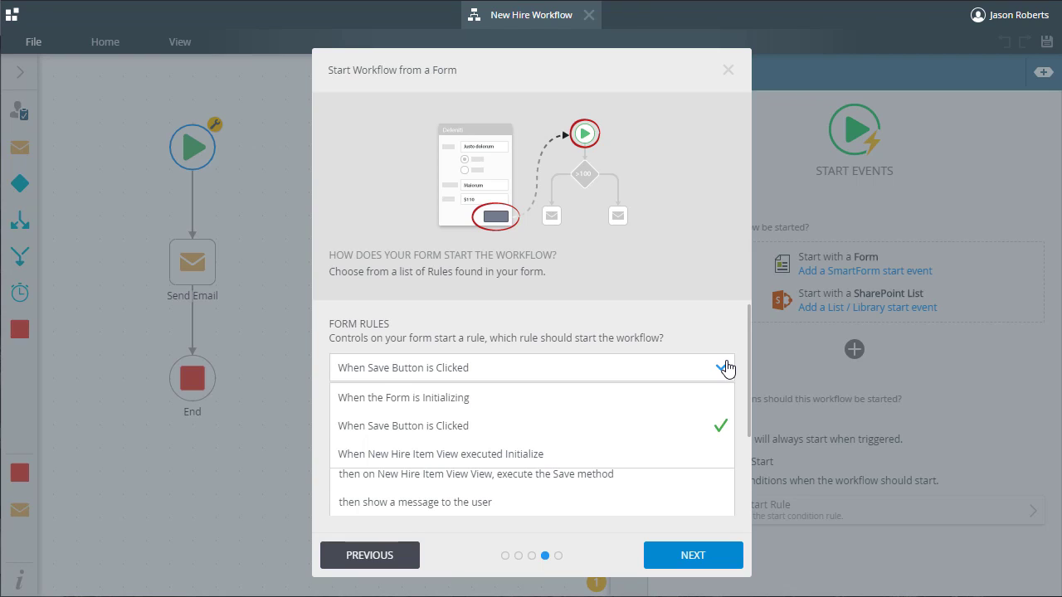
pyautogui.click(480, 430)
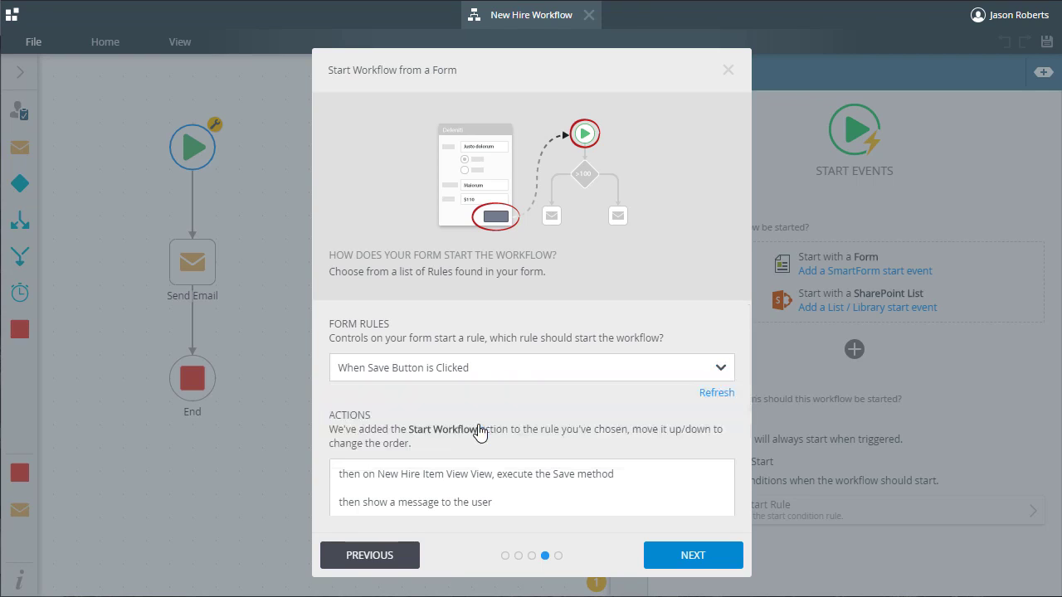
pyautogui.scroll(-2, 529, 422)
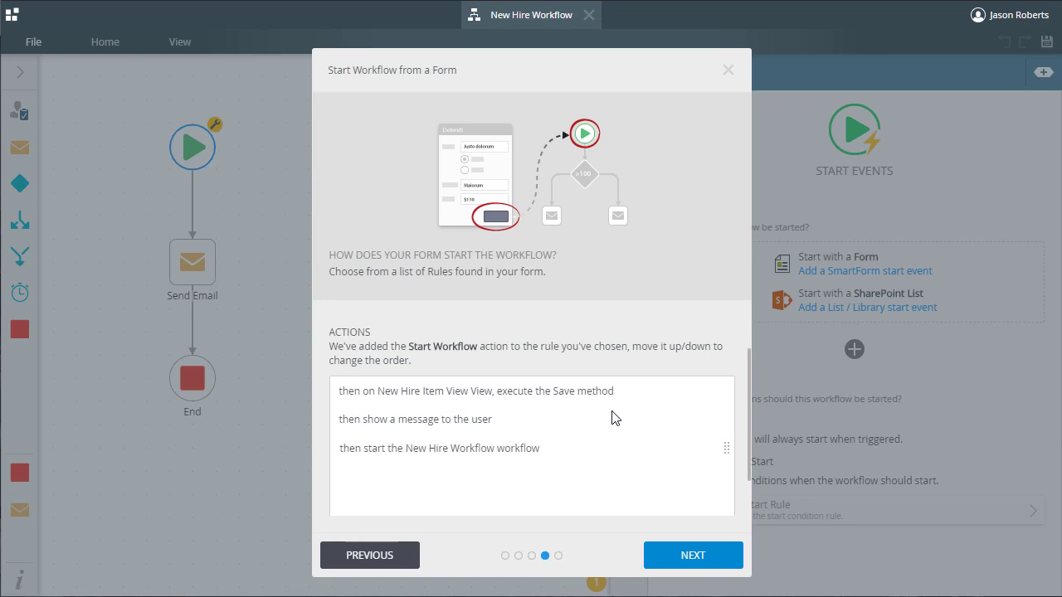
pyautogui.click(726, 450)
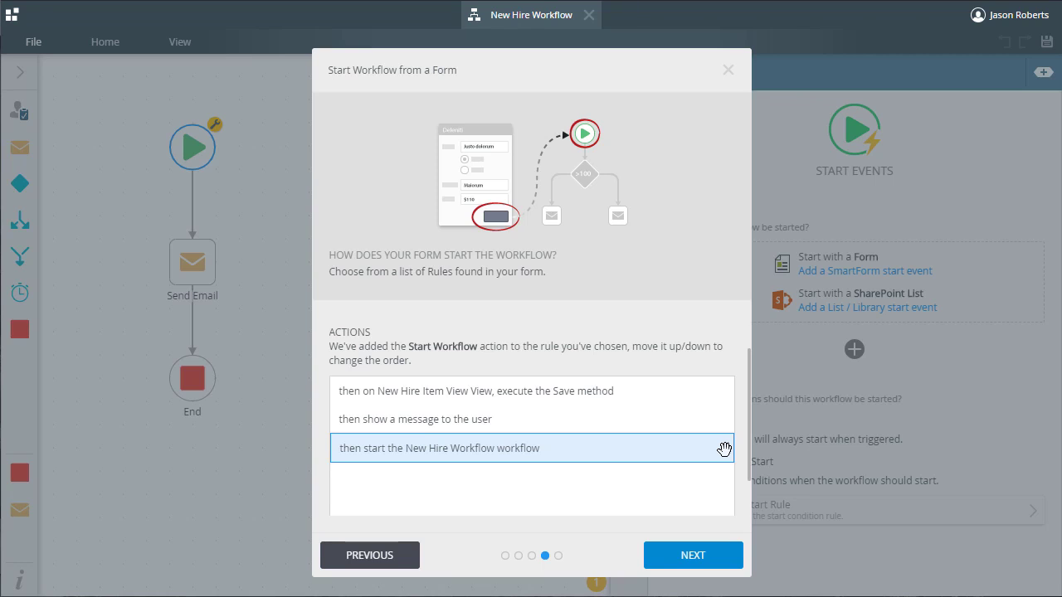
pyautogui.moveTo(724, 449); pyautogui.dragTo(728, 419)
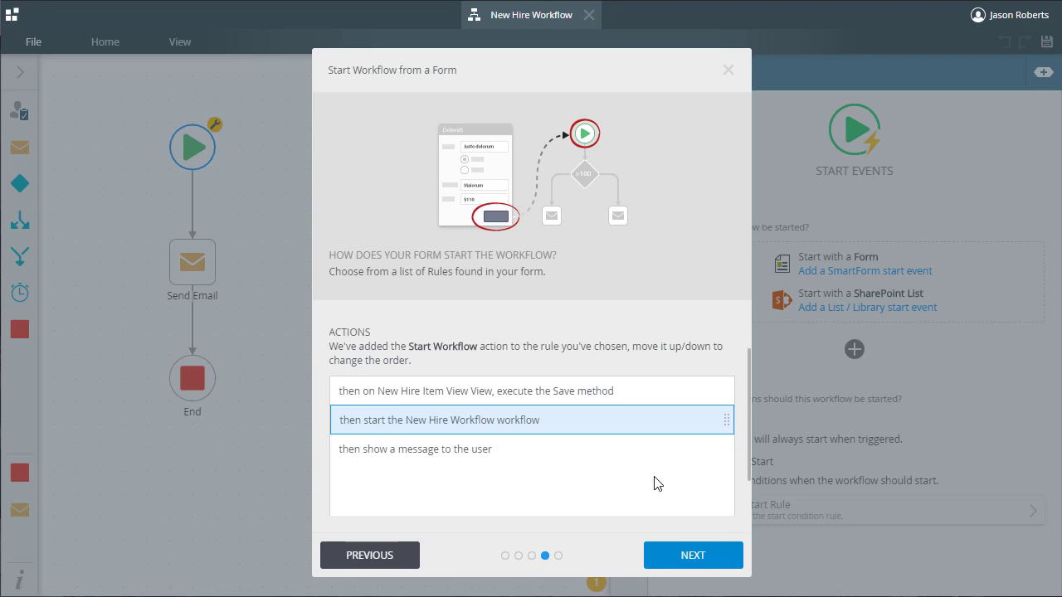
pyautogui.click(665, 559)
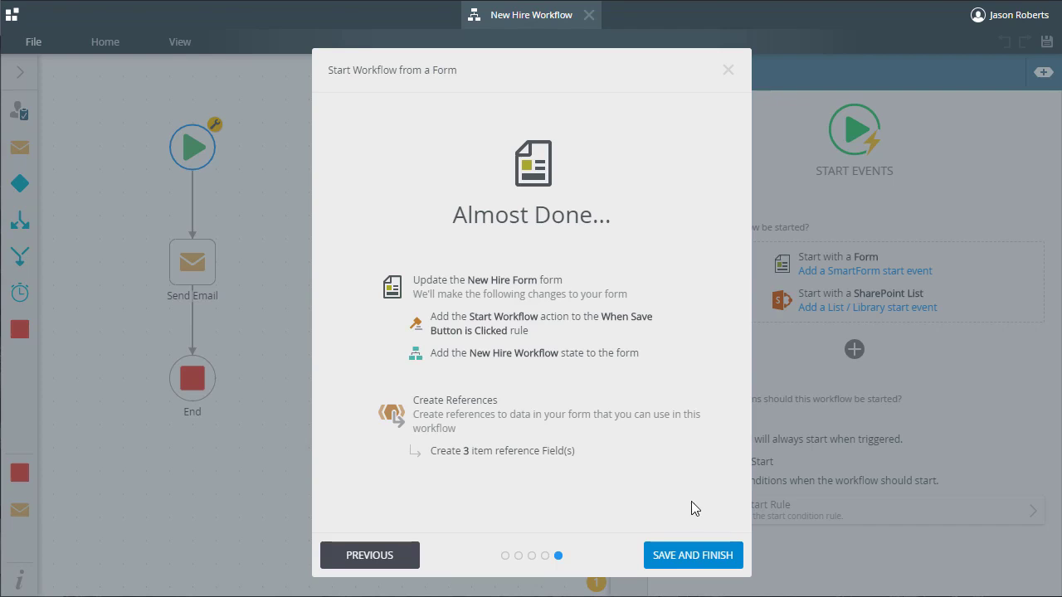
# - Save and finish, applying the Start Workflow action, New Hire Workflow state and 3 references to New Hire Form
pyautogui.click(699, 558)
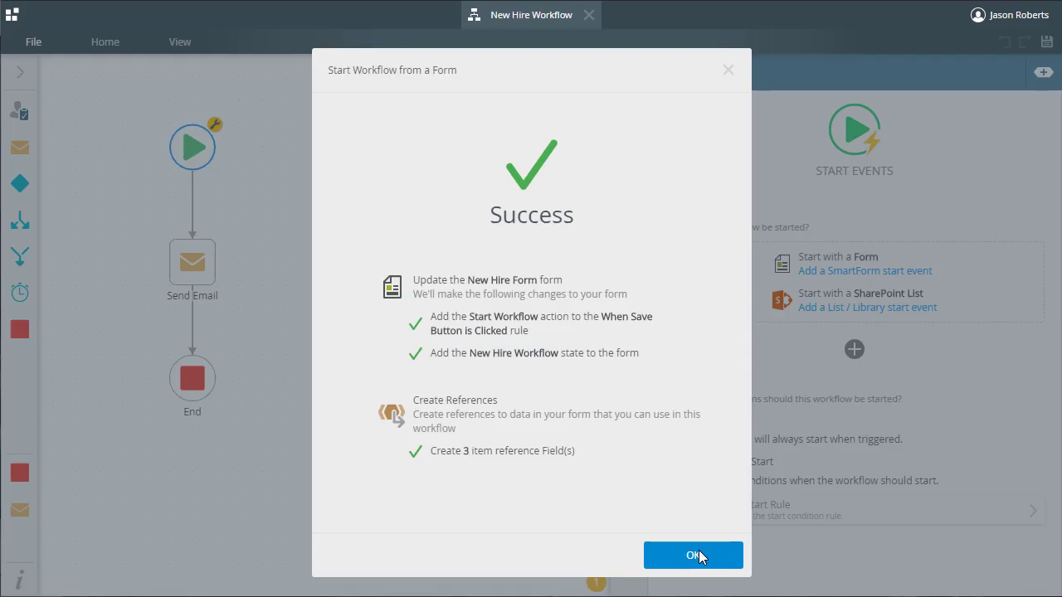
# - Set the Send Email subject to 'New Hire Workflow:' followed by the New Hire Employee First Name and Last Name references
pyautogui.click(697, 556)
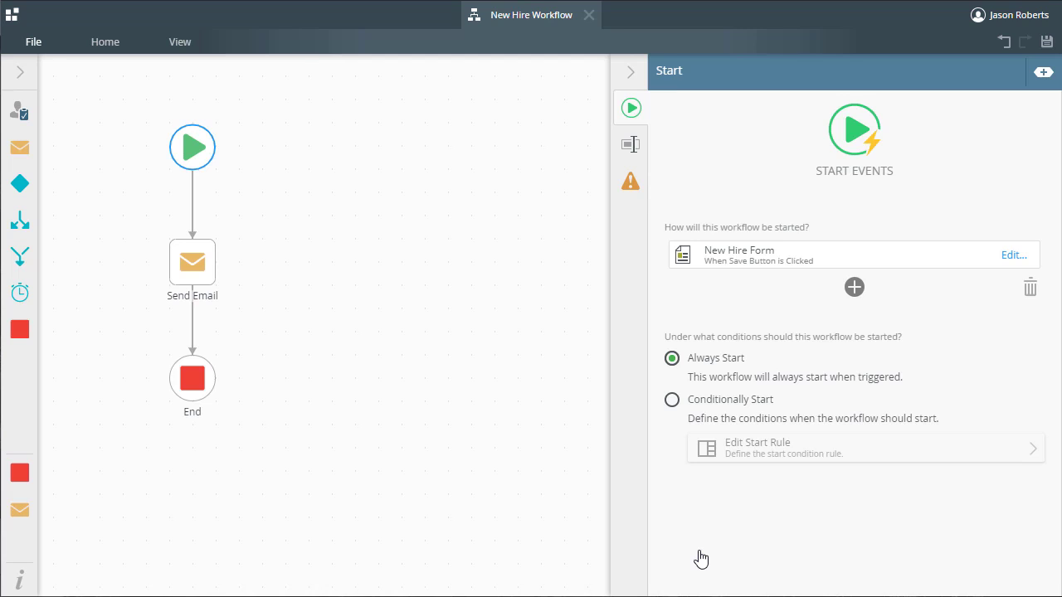
pyautogui.click(198, 267)
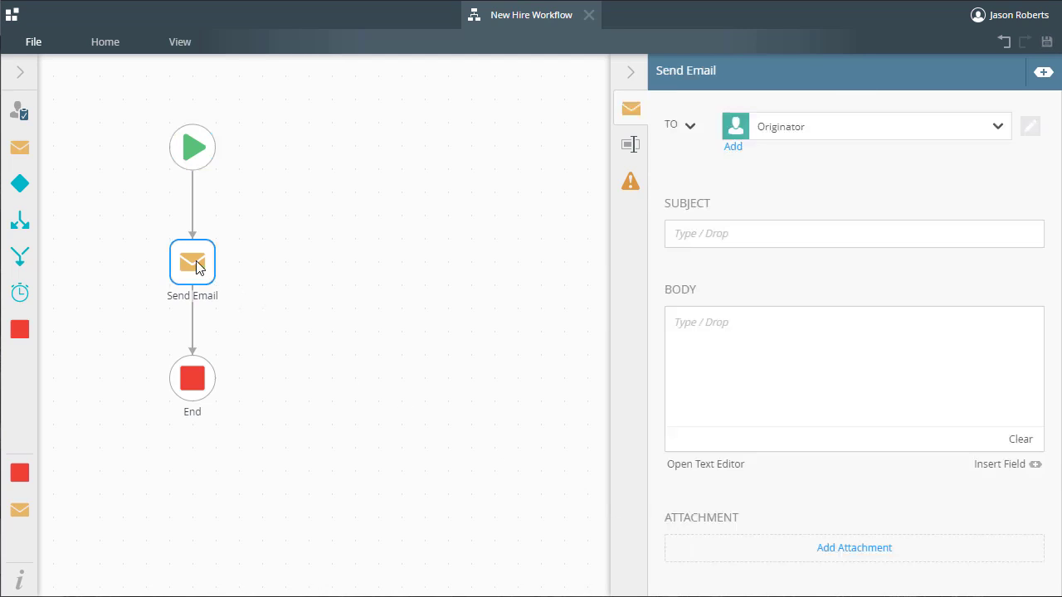
pyautogui.click(1042, 75)
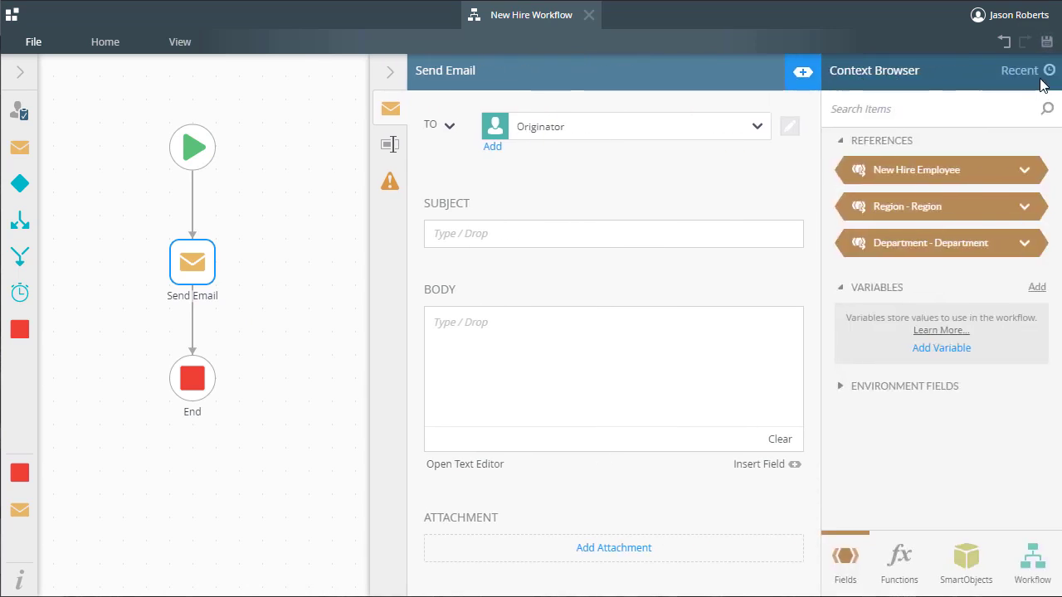
pyautogui.click(1025, 171)
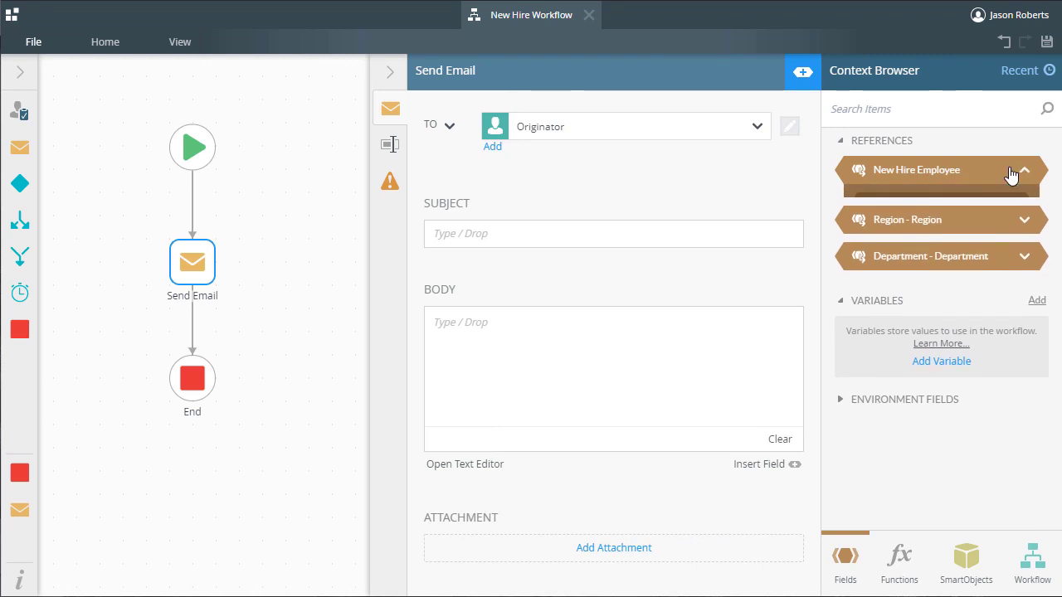
pyautogui.click(509, 236)
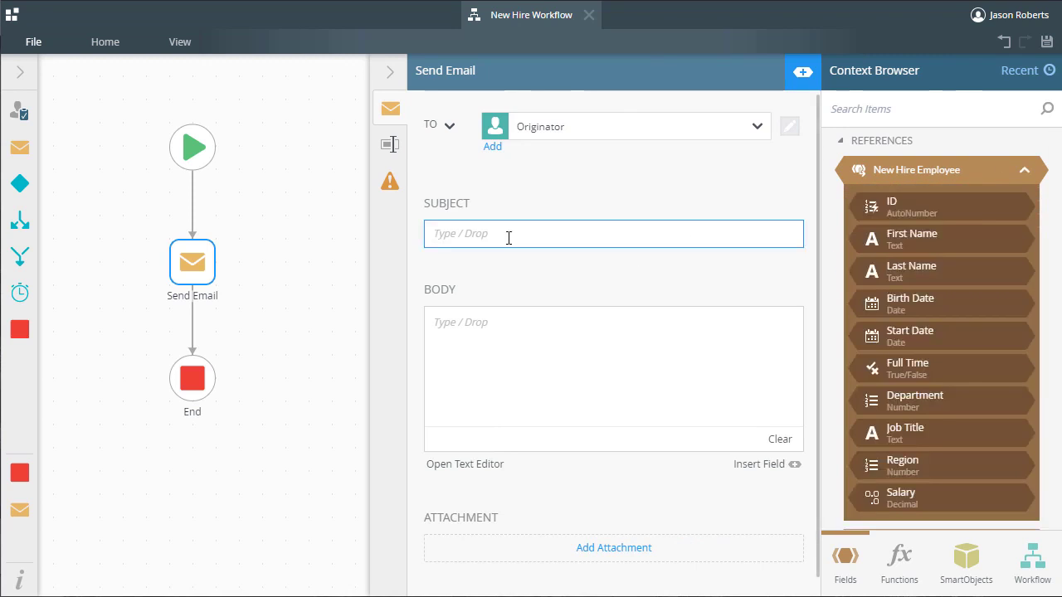
pyautogui.write('New Hire Workflow:')
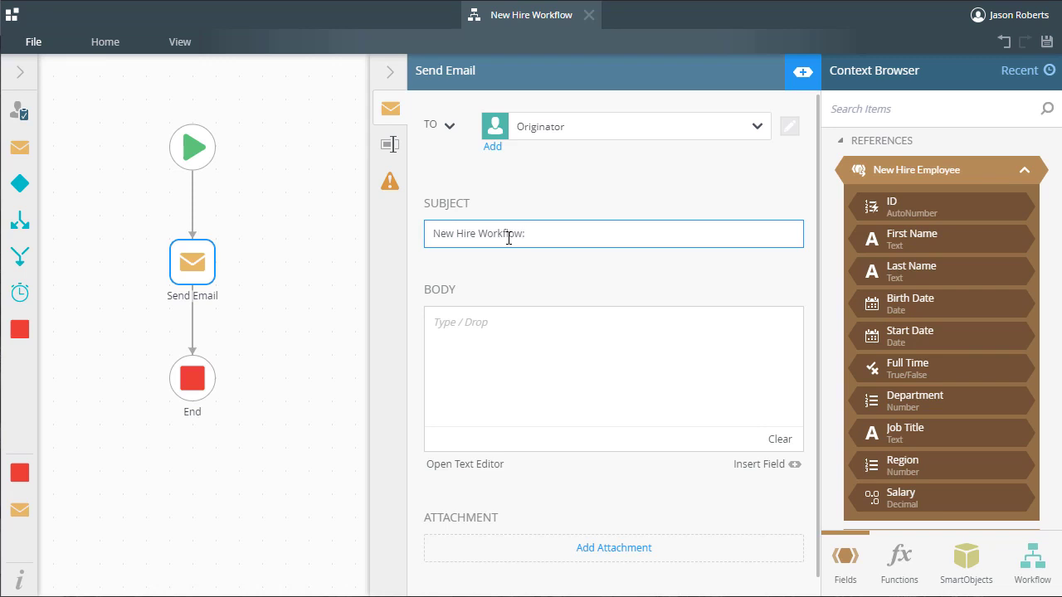
pyautogui.moveTo(904, 242); pyautogui.dragTo(733, 240)
pyautogui.moveTo(894, 272); pyautogui.dragTo(732, 235)
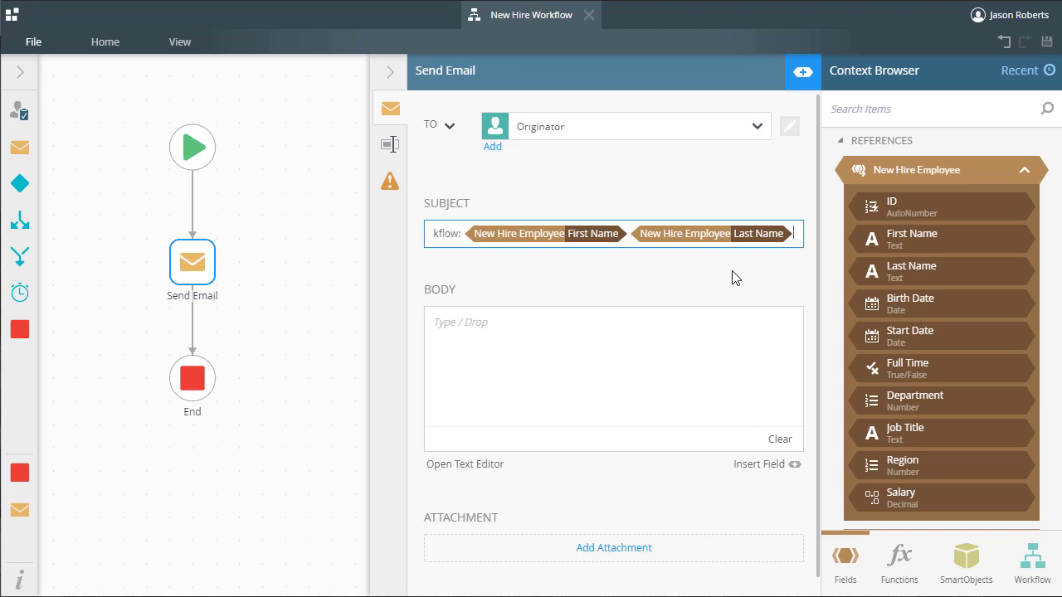
# - Deploy New Hire Workflow, then inspect the Start Workflow action in New Hire Form's When Save Button is Clicked rule
pyautogui.click(45, 46)
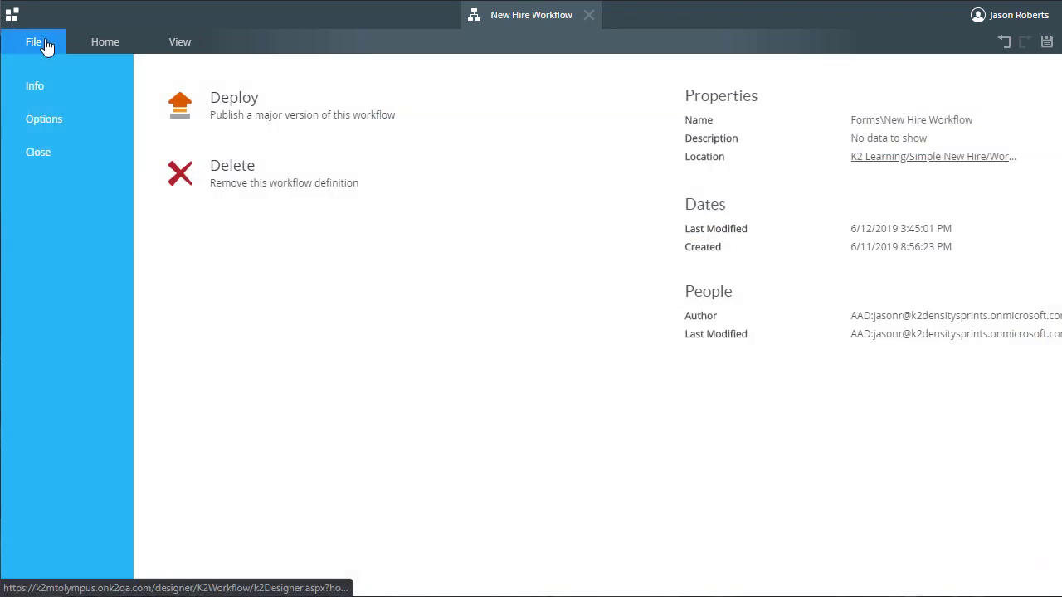
pyautogui.click(246, 116)
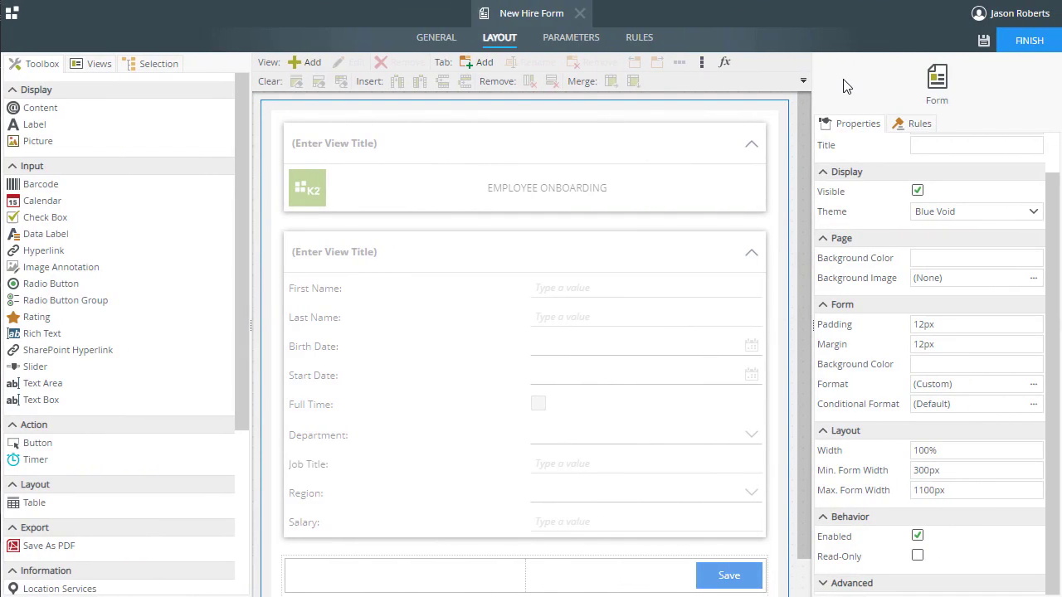
pyautogui.click(637, 40)
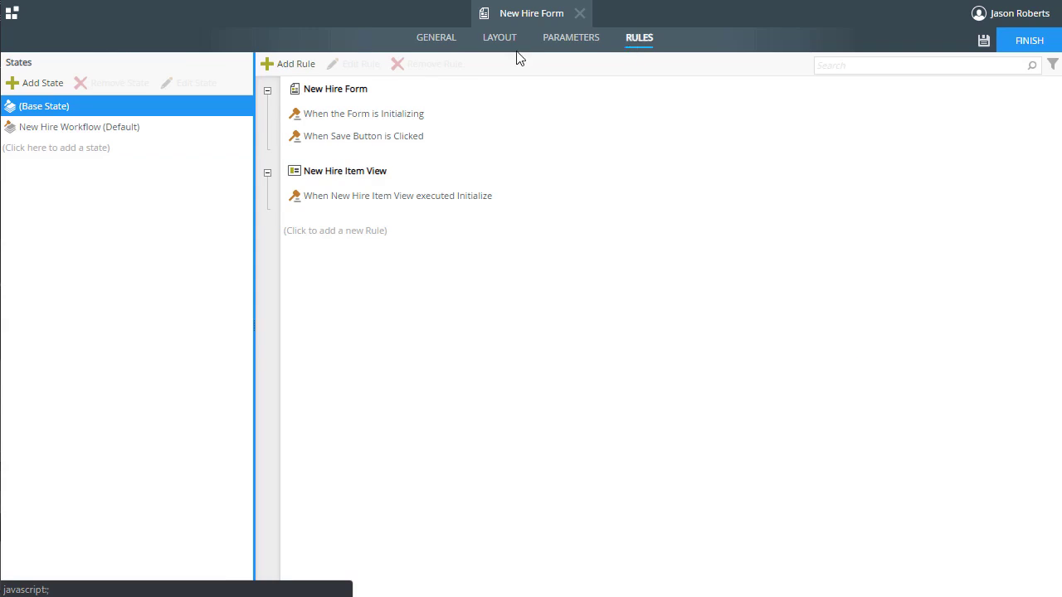
pyautogui.click(105, 131)
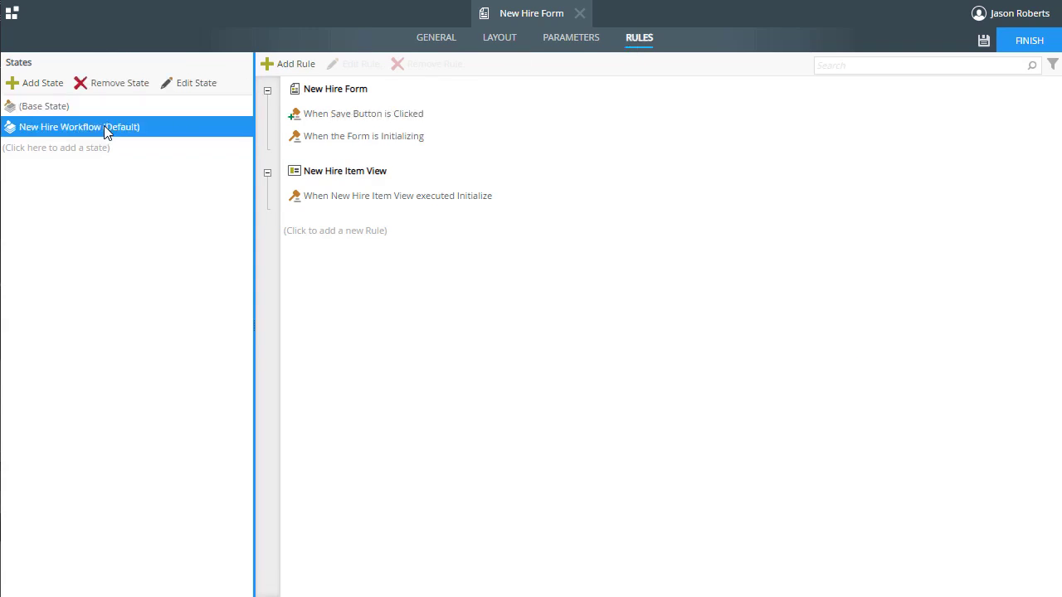
pyautogui.doubleClick(404, 119)
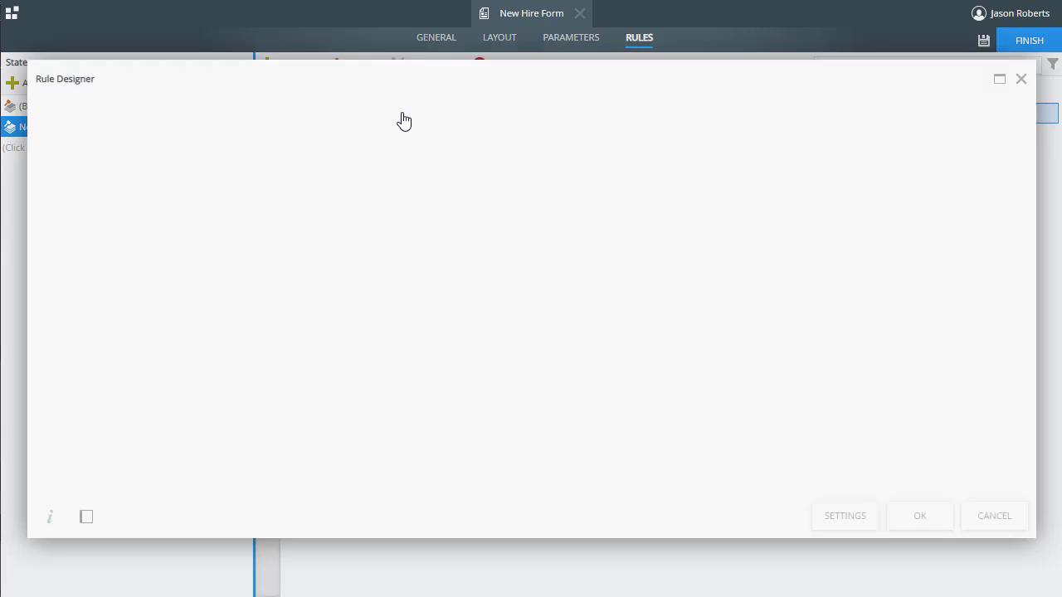
pyautogui.click(713, 235)
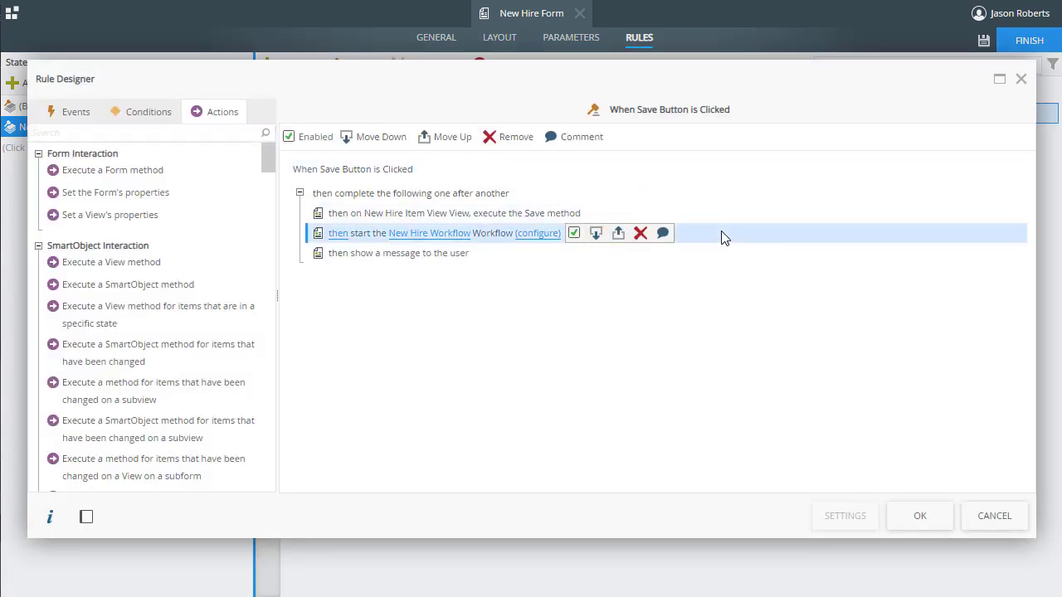